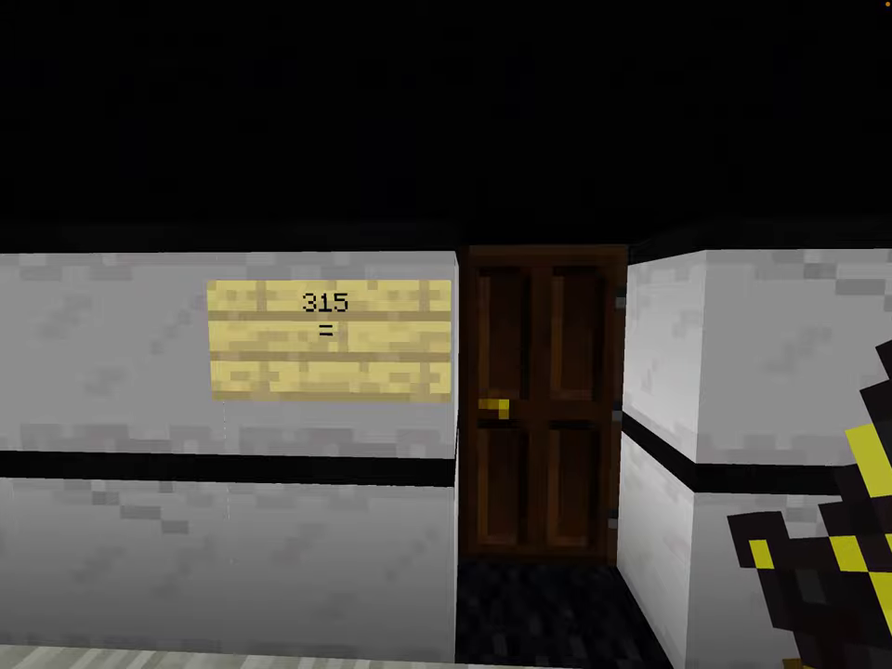
Step: Walk up to the wooden door marked 315 in the white corridor
key("w")
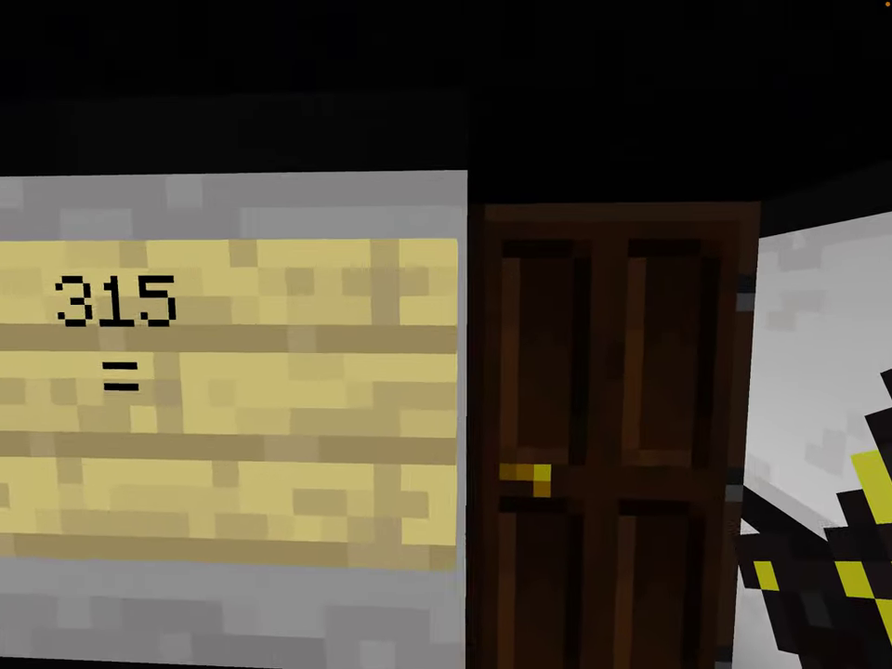
Step: Open the door of room 315 and walk down the entry hall toward the sinks
right_click(447, 335)
key("w")
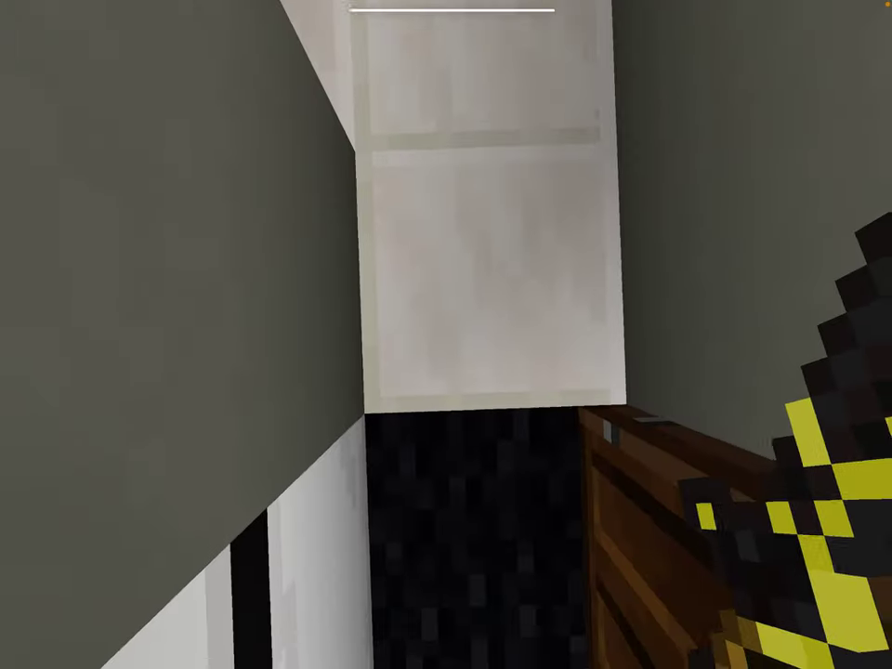
key("w")
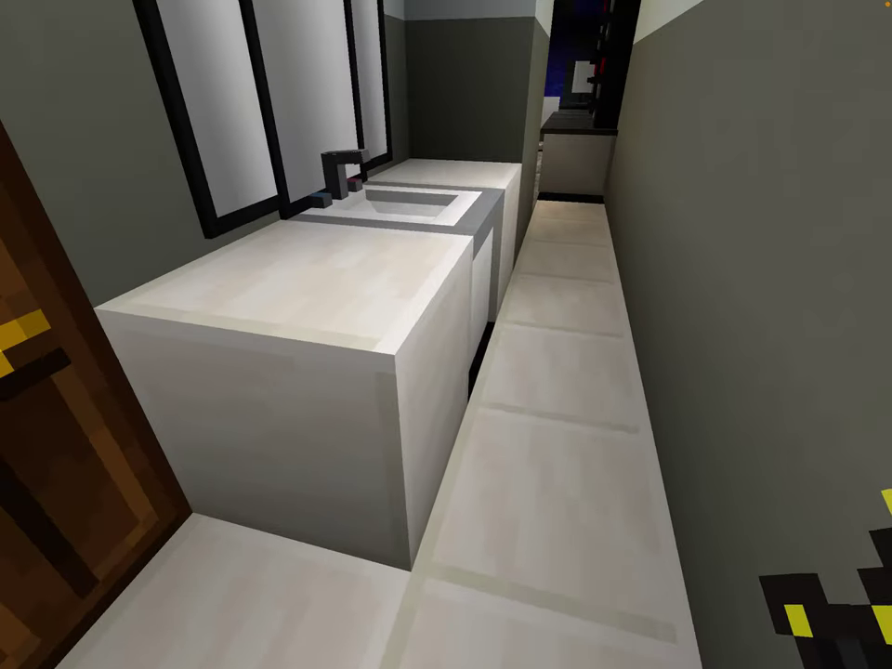
Step: Look over the three tall mirrors and hanging lights, then hover above the vanity sink
key("w")
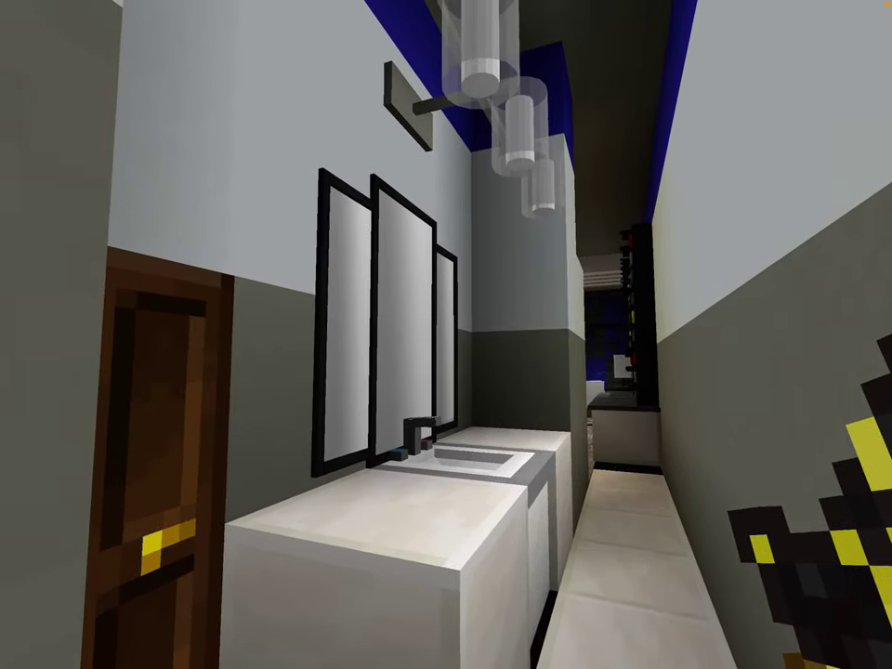
key("w")
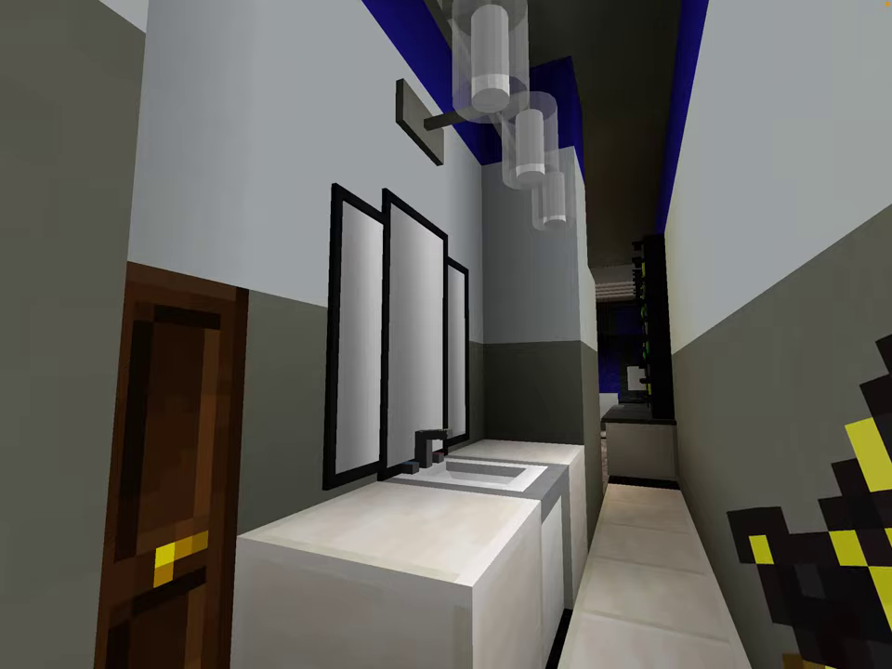
key("w")
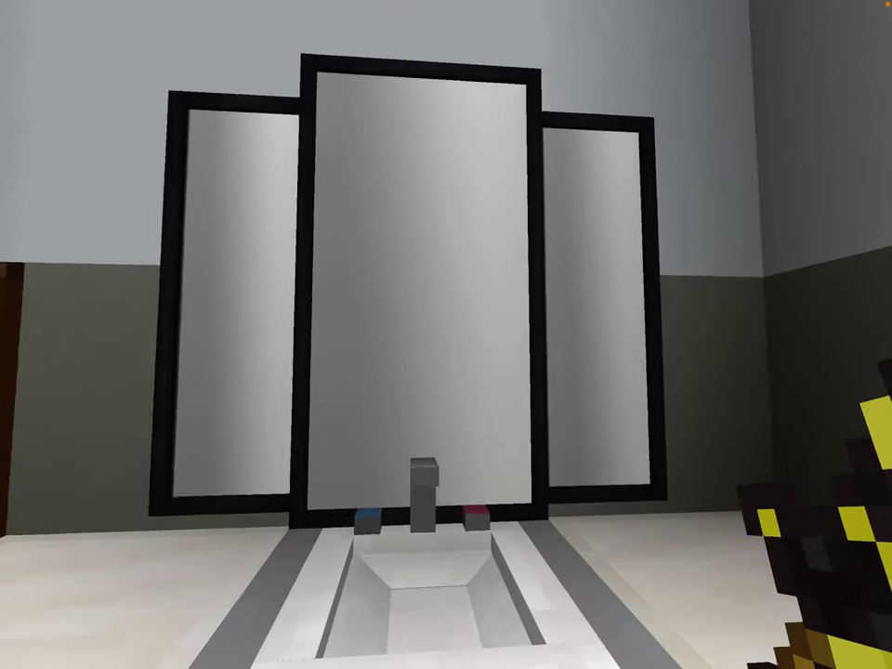
right_click(446, 335)
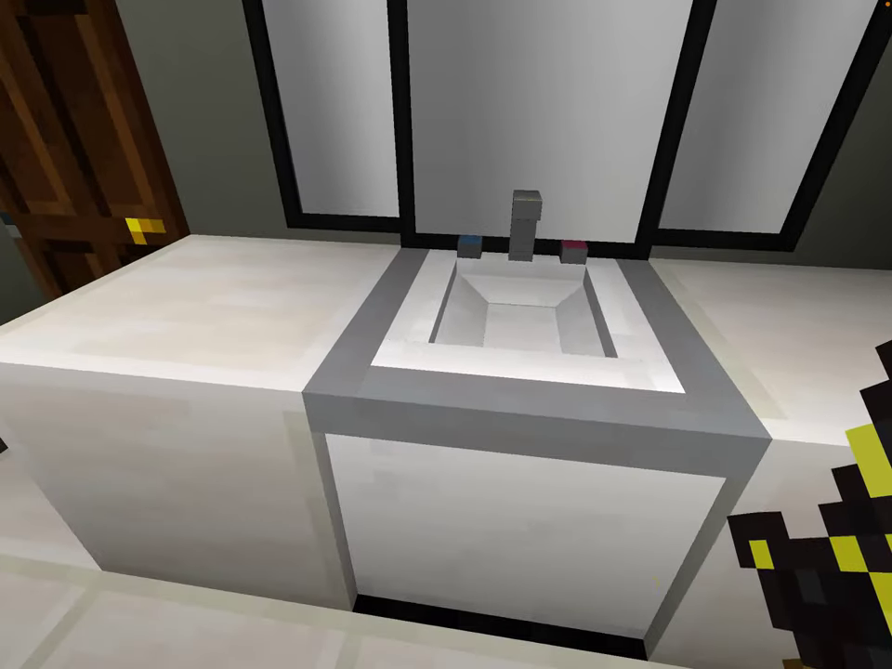
key("space")
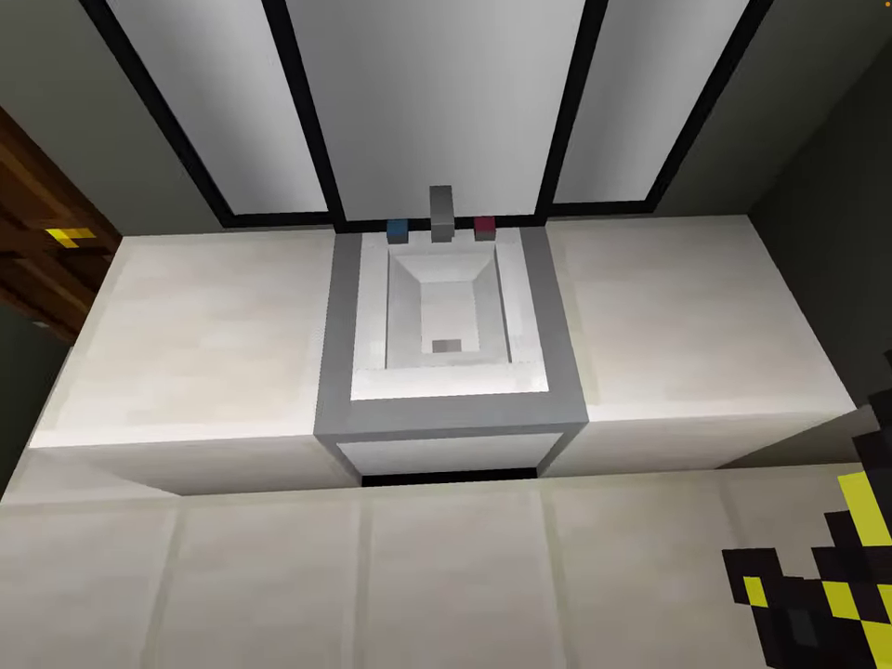
key("w")
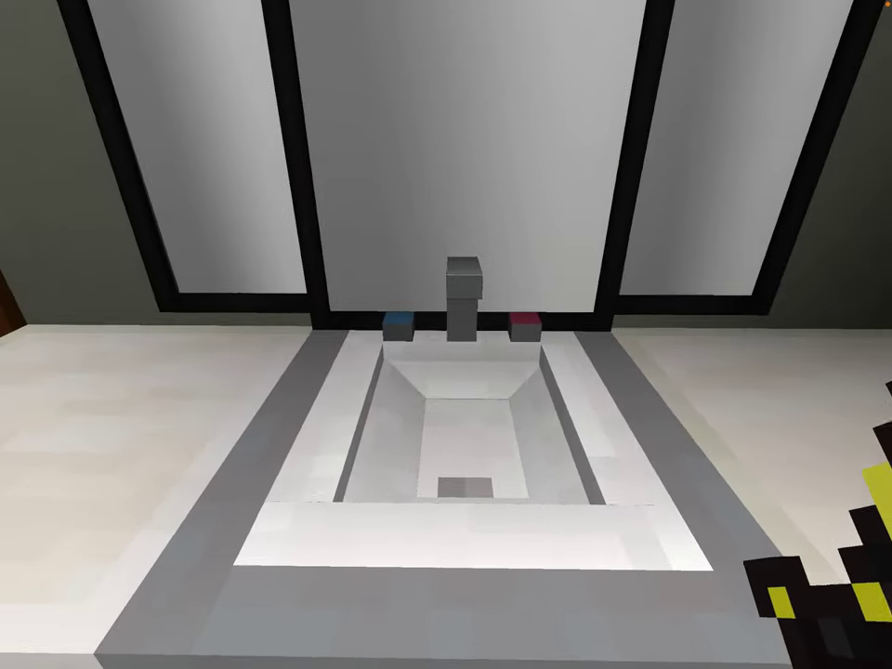
right_click(447, 335)
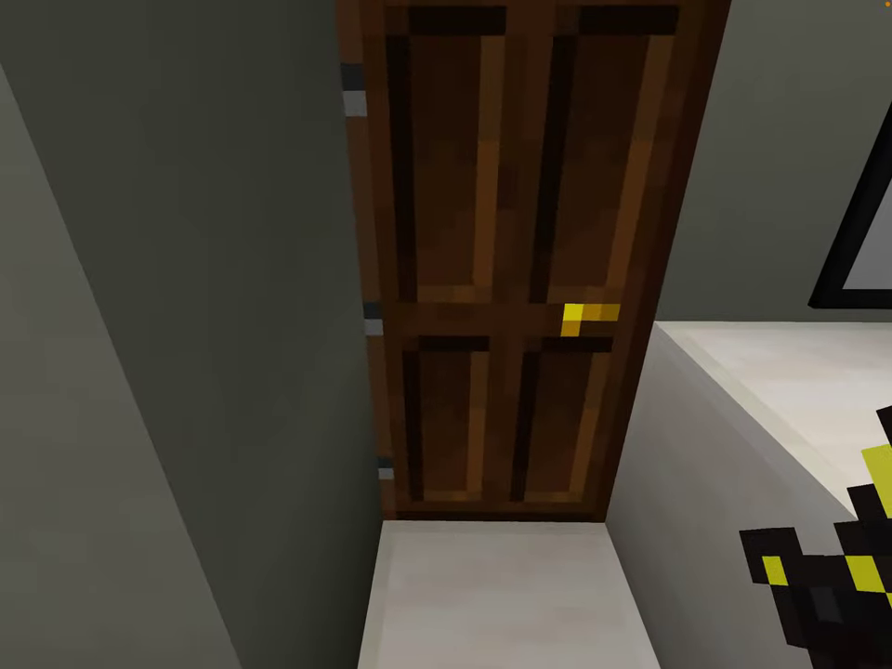
Step: Open the bathroom door, step inside and turn to face the toilet and shower
right_click(446, 335)
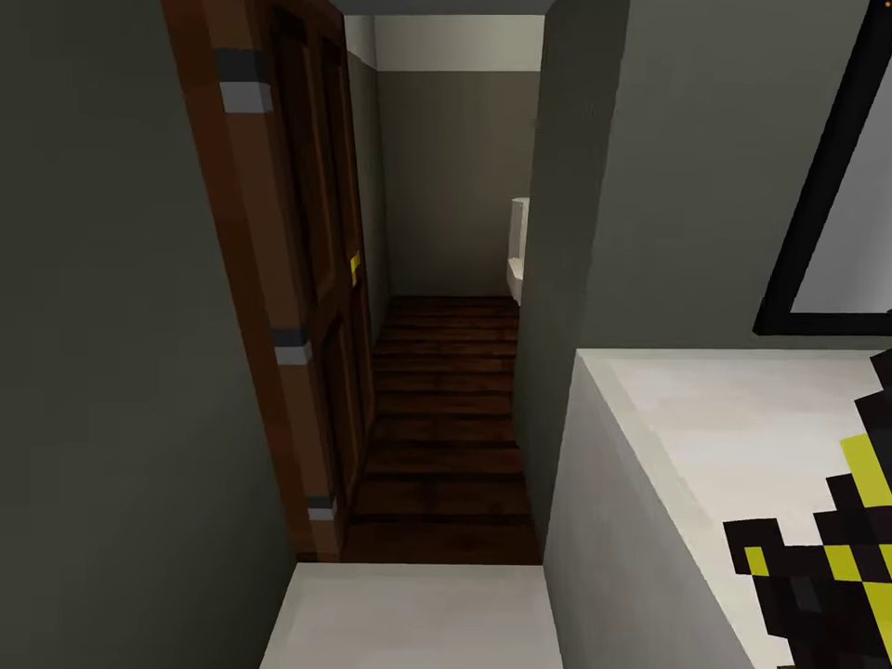
key("w")
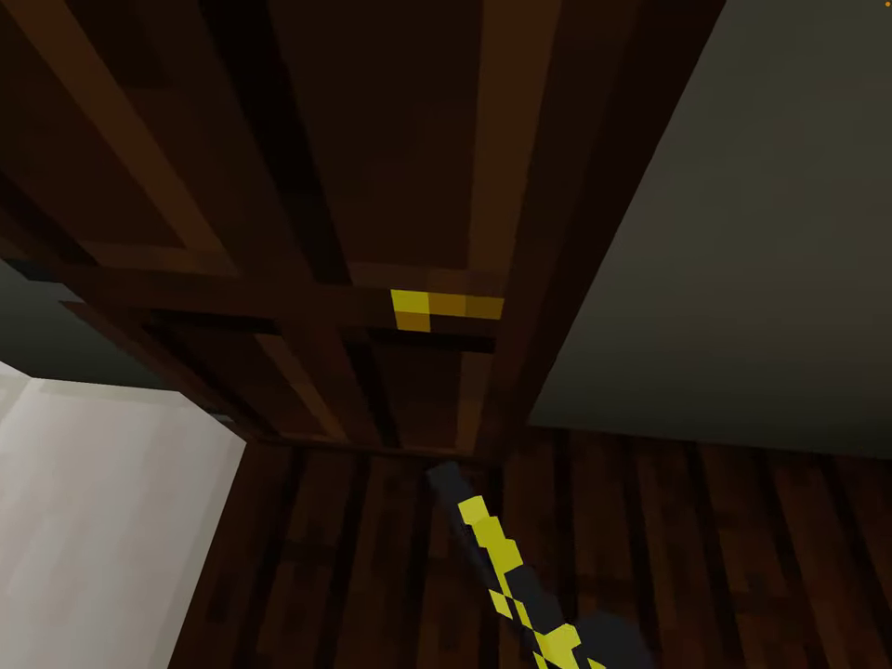
key("w")
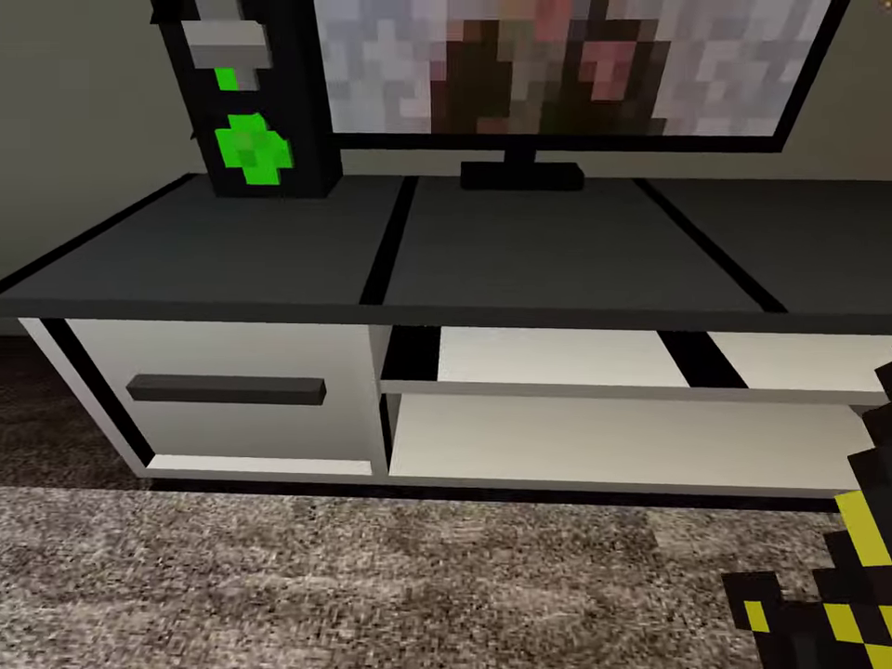
Step: Switch off the TV on the white stand, back away and head to the window desk
right_click(446, 335)
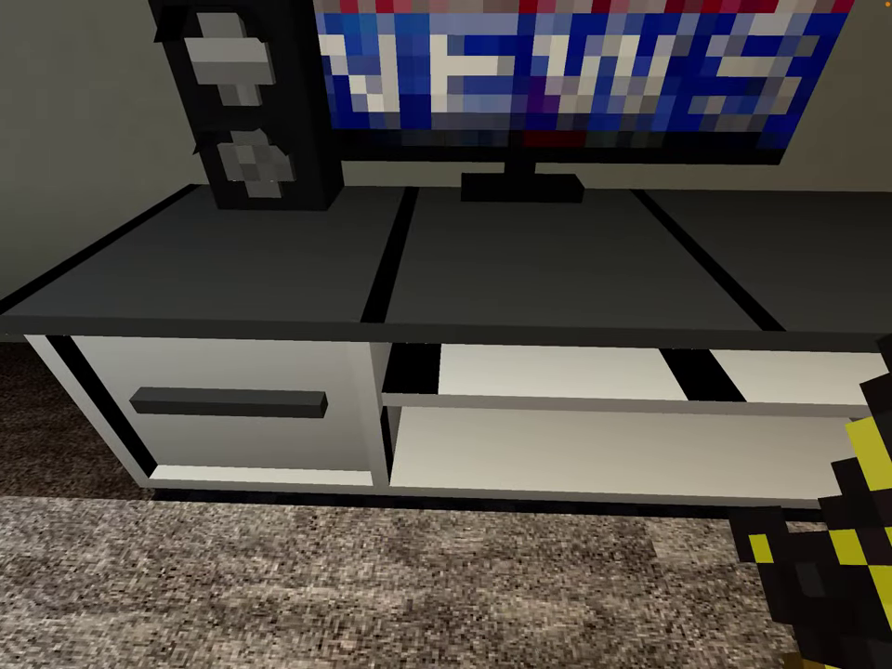
key("s")
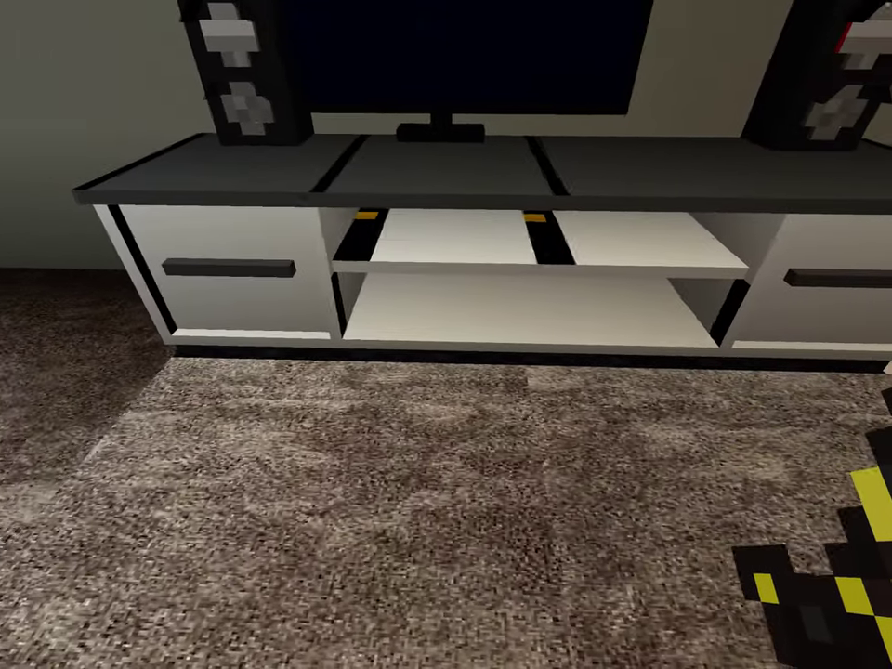
key("s")
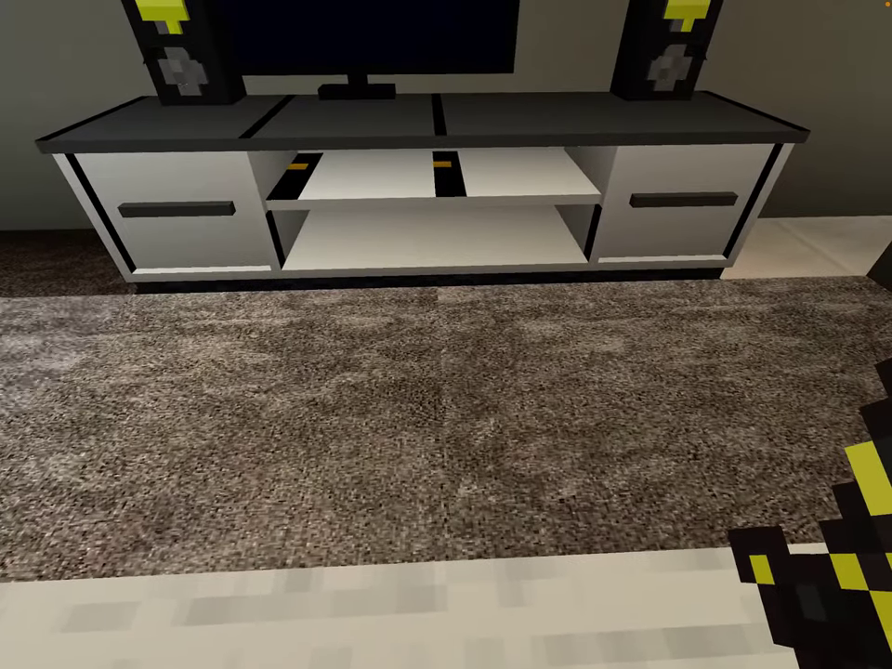
key("w")
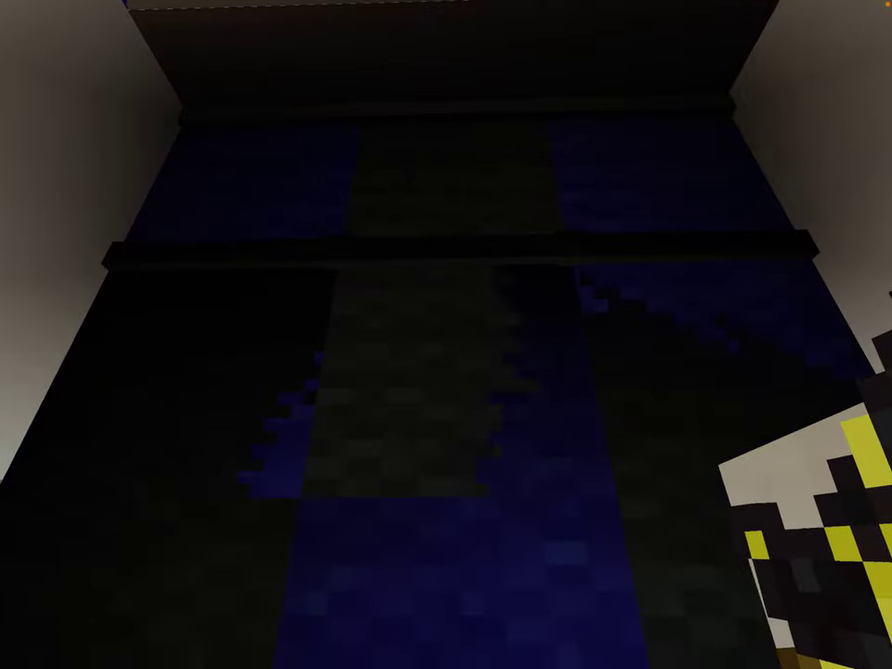
Step: Back away to view the desk blinds and lamp, then survey the bed and red tree painting
key("s")
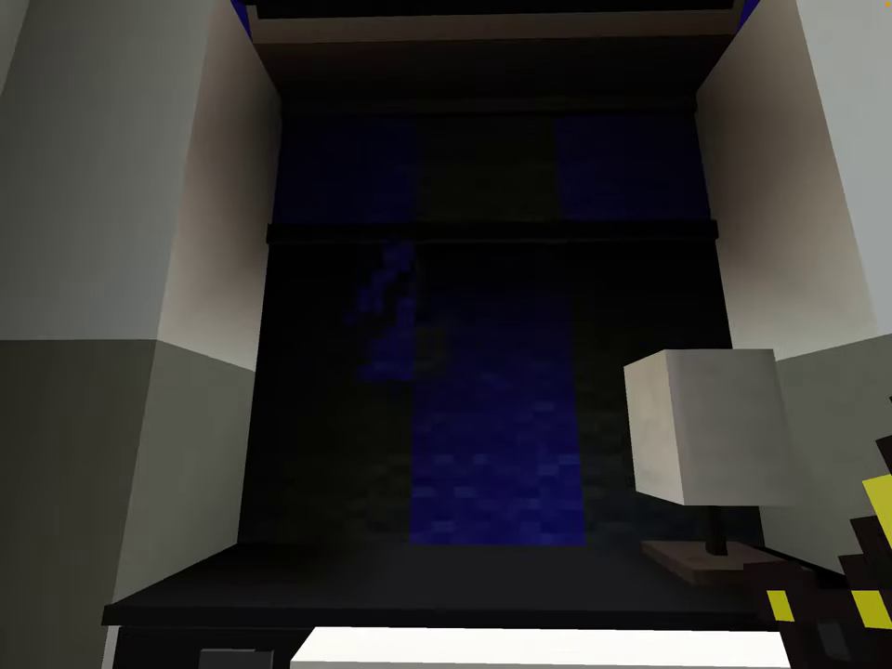
key("s")
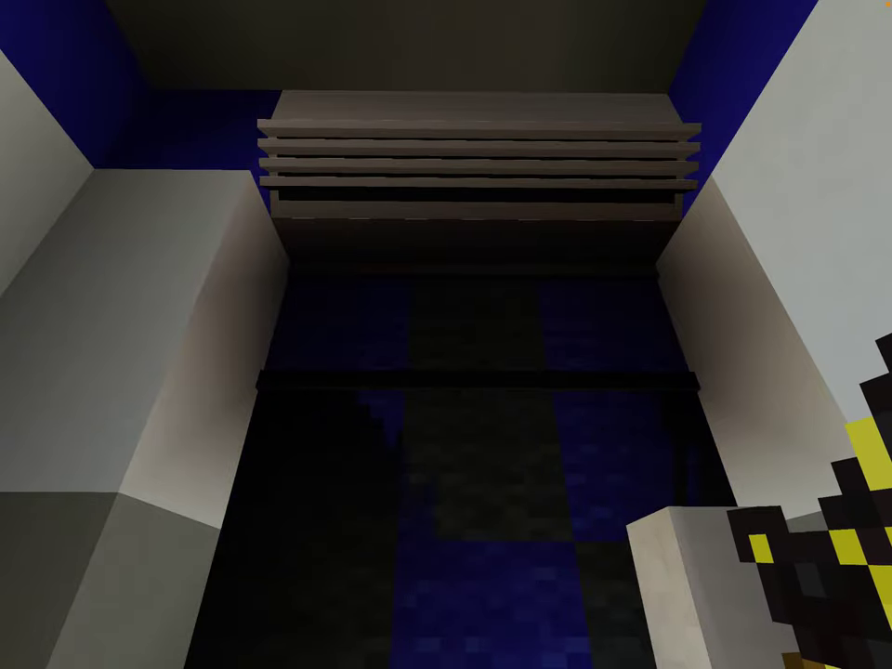
key("w")
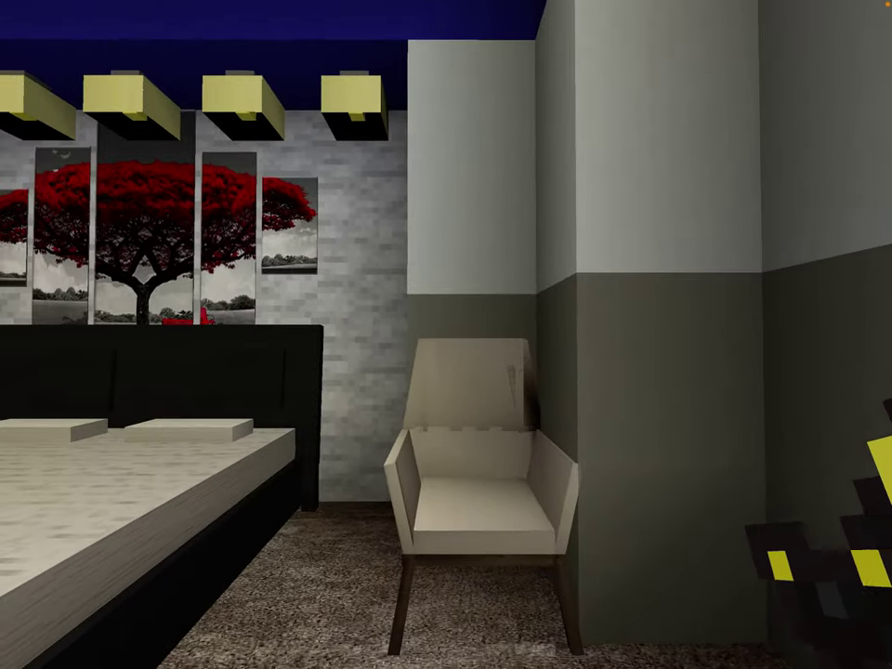
key("s")
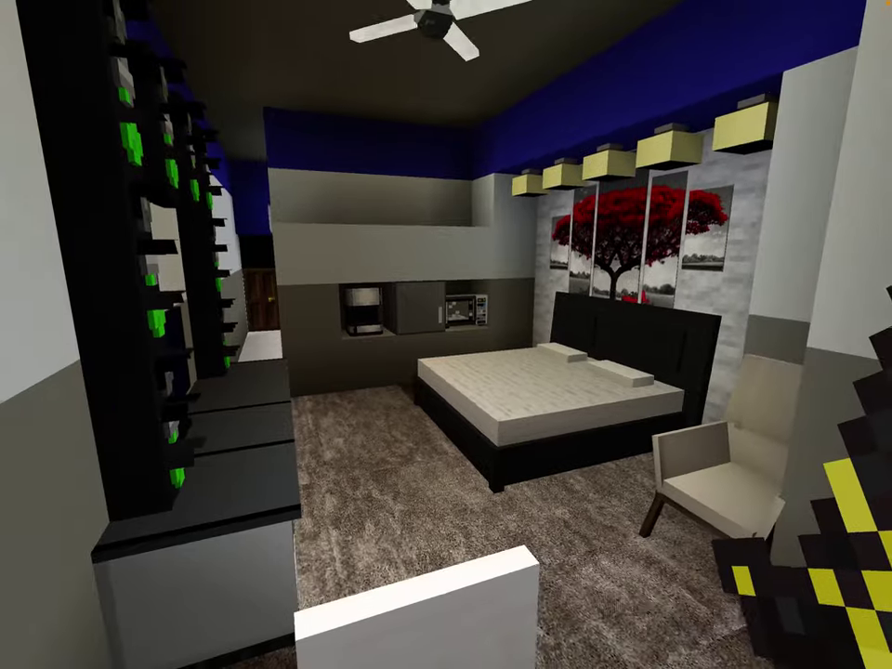
key("w")
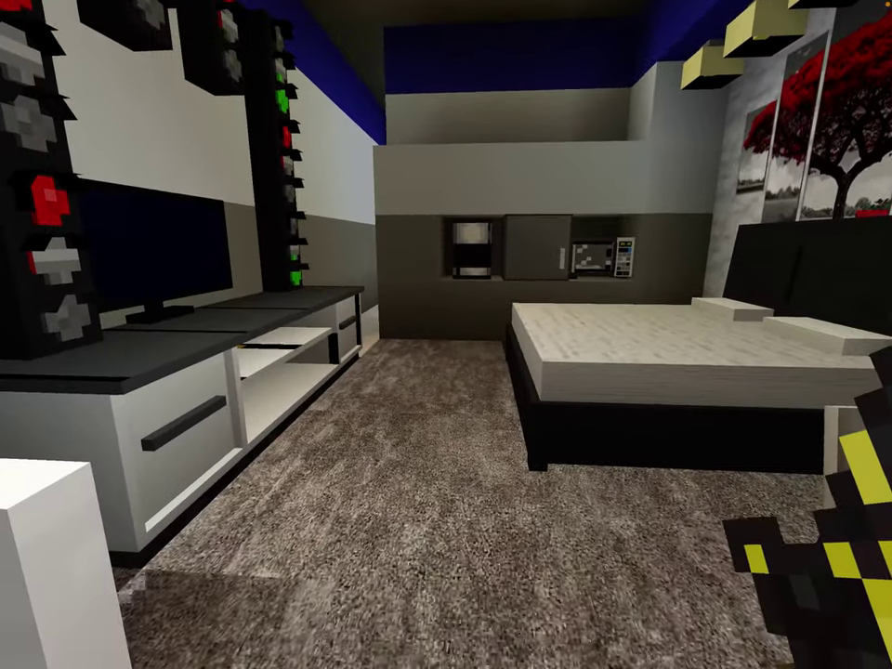